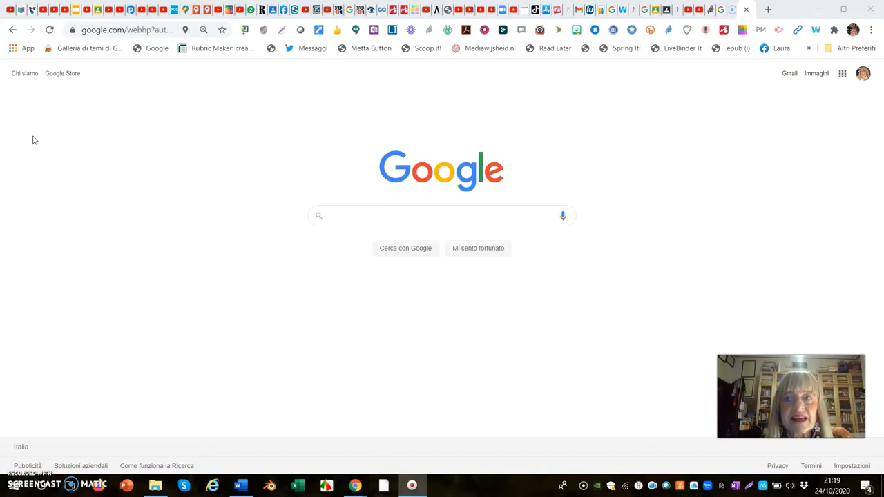
- Open Google Calendar from the Google home page
{"action": "left_click", "coordinate": [36, 141]}
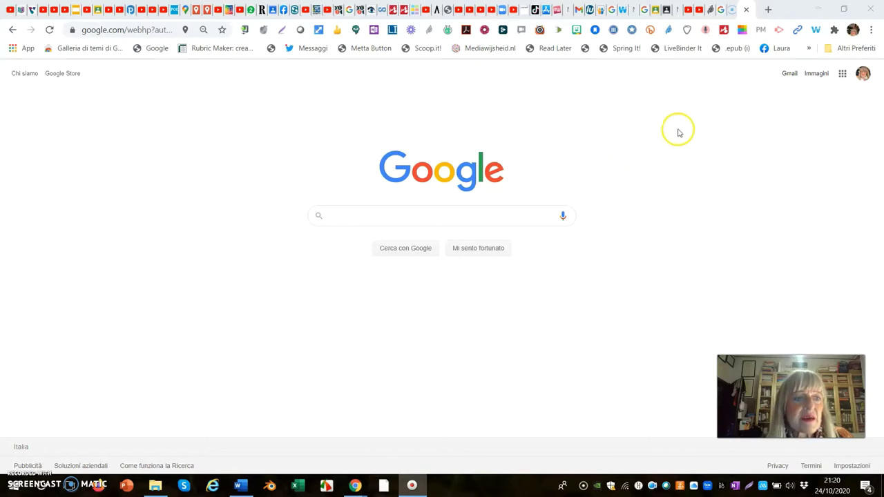
{"action": "left_click", "coordinate": [843, 75]}
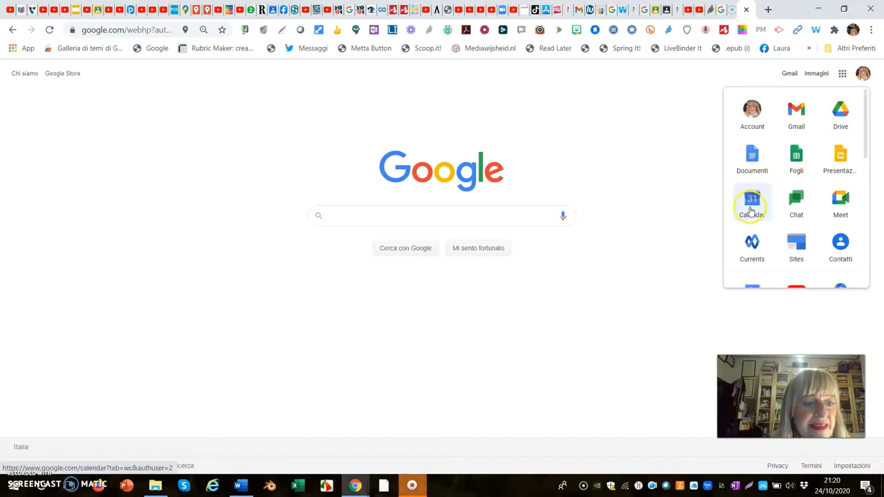
{"action": "left_click", "coordinate": [756, 201]}
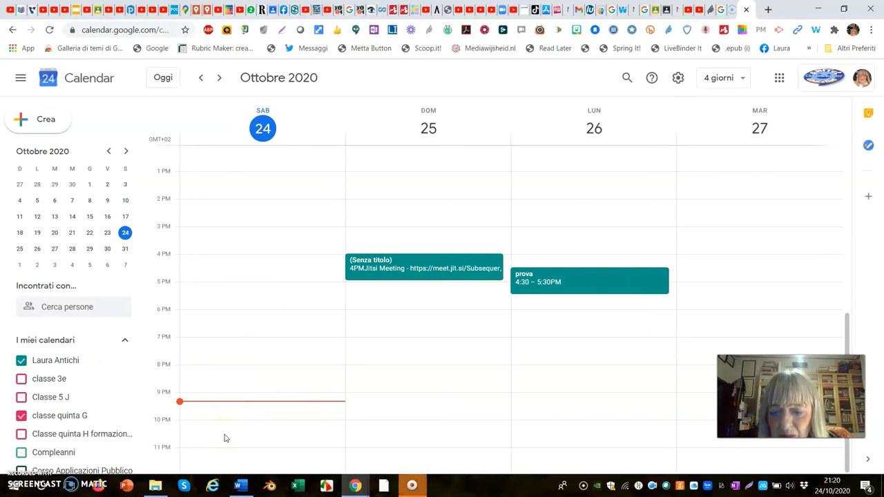
- Create an event titled "Jitsi prova" on Saturday 24 October from 10:30PM to 11:30PM and add a Jitsi meeting to it
{"action": "left_click", "coordinate": [224, 435]}
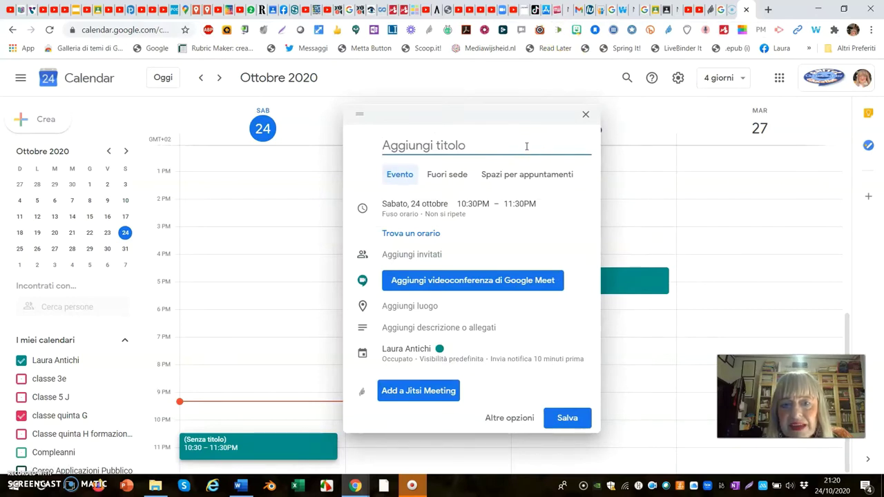
{"action": "left_click", "coordinate": [484, 149]}
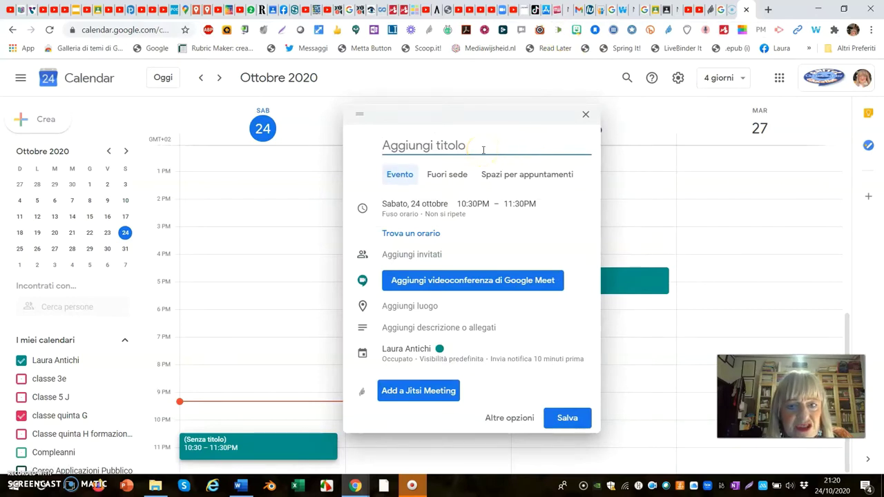
{"action": "left_click_drag", "start_coordinate": [482, 138], "coordinate": [600, 141]}
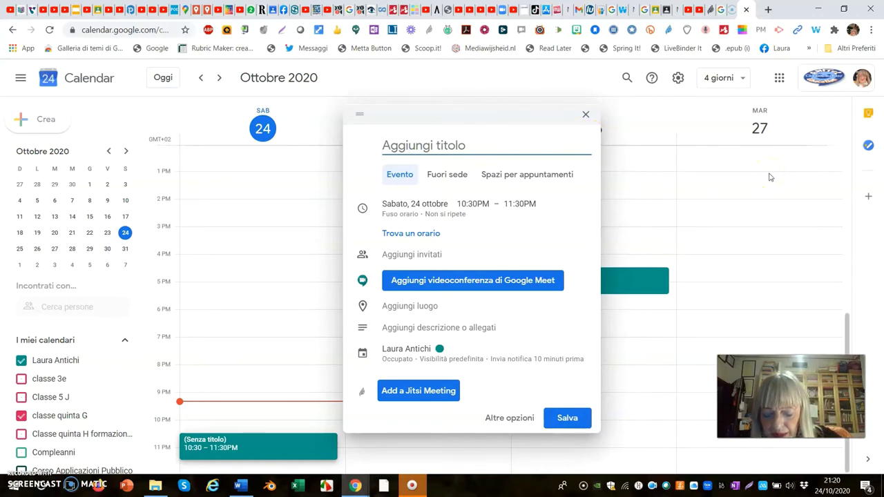
{"action": "type", "text": "Jitsi prova"}
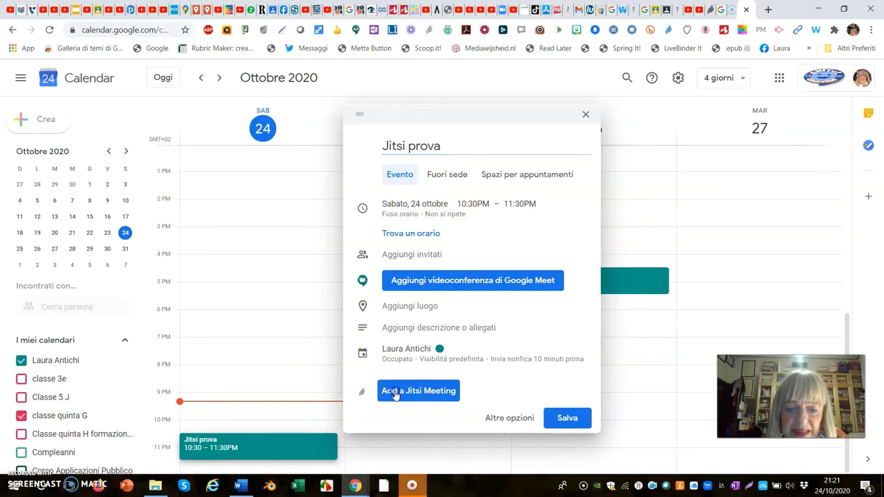
{"action": "left_click", "coordinate": [395, 392]}
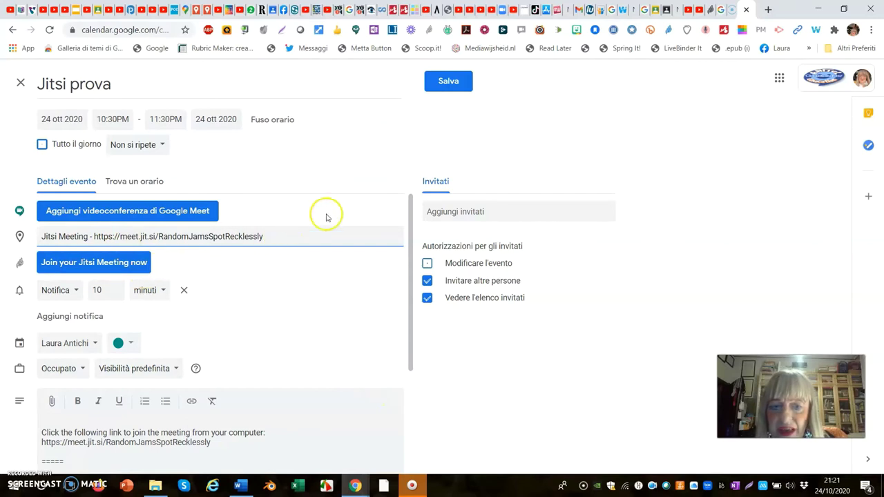
- Invite two suggested contacts to the event: a colleague and the external student address
{"action": "left_click", "coordinate": [444, 212]}
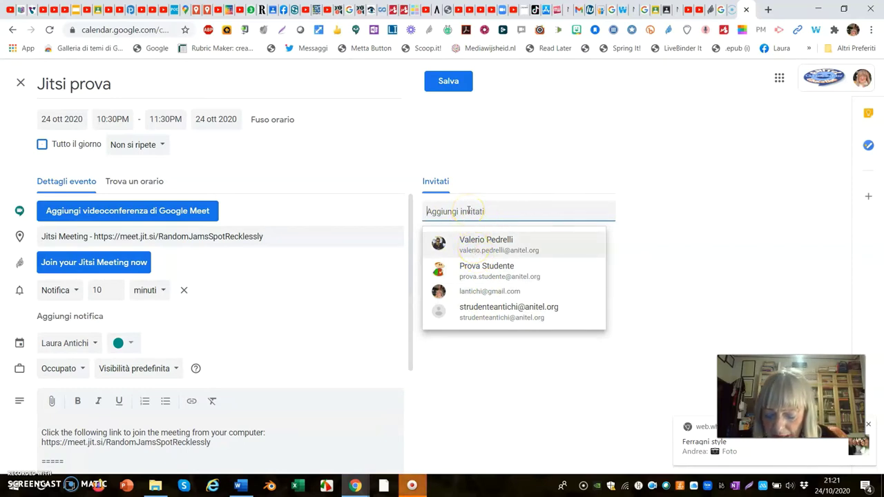
{"action": "type", "text": "da"}
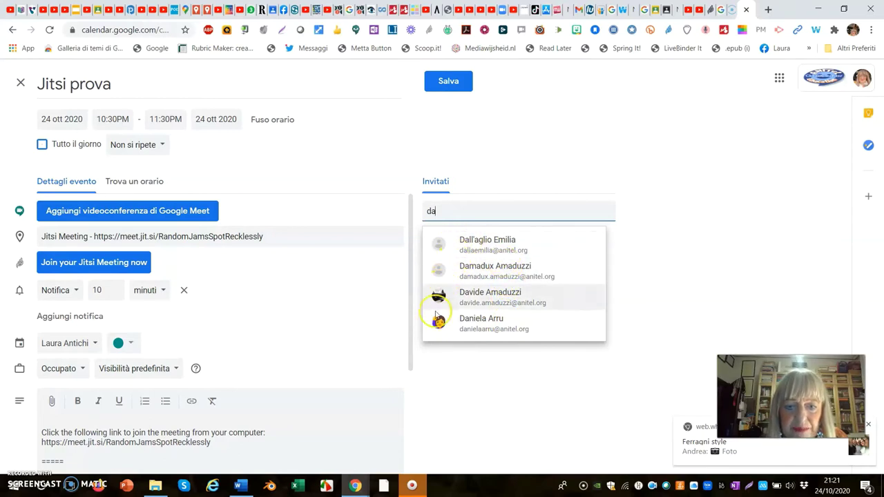
{"action": "left_click", "coordinate": [433, 212]}
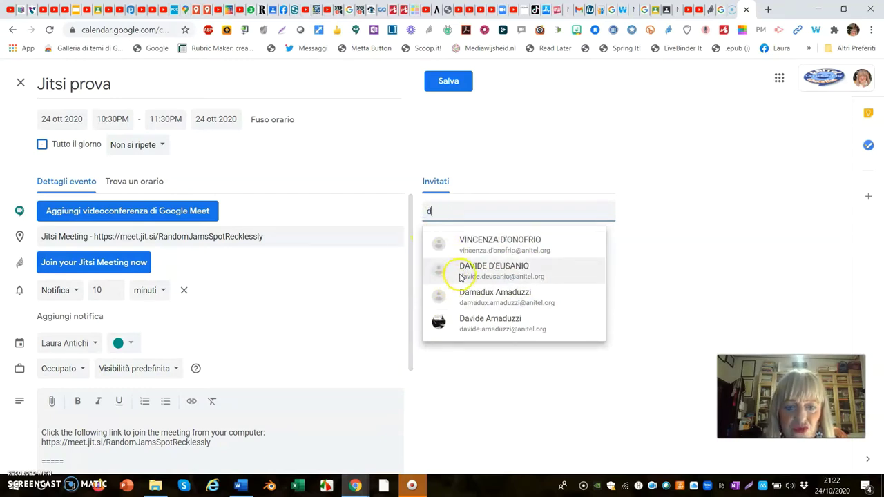
{"action": "key", "text": "BackSpace"}
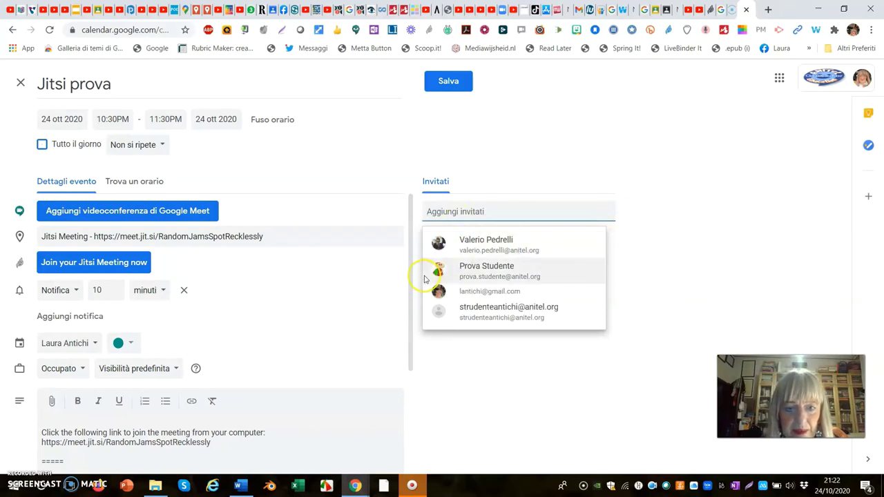
{"action": "left_click", "coordinate": [498, 247]}
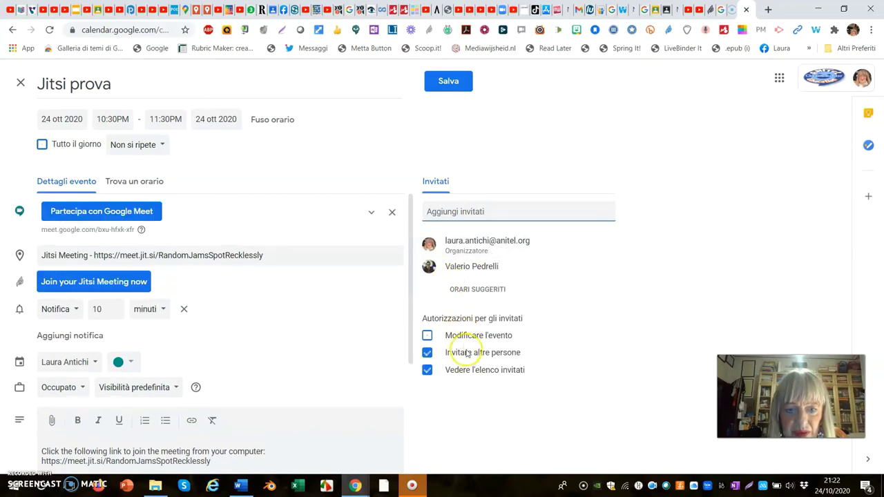
{"action": "left_click", "coordinate": [491, 213]}
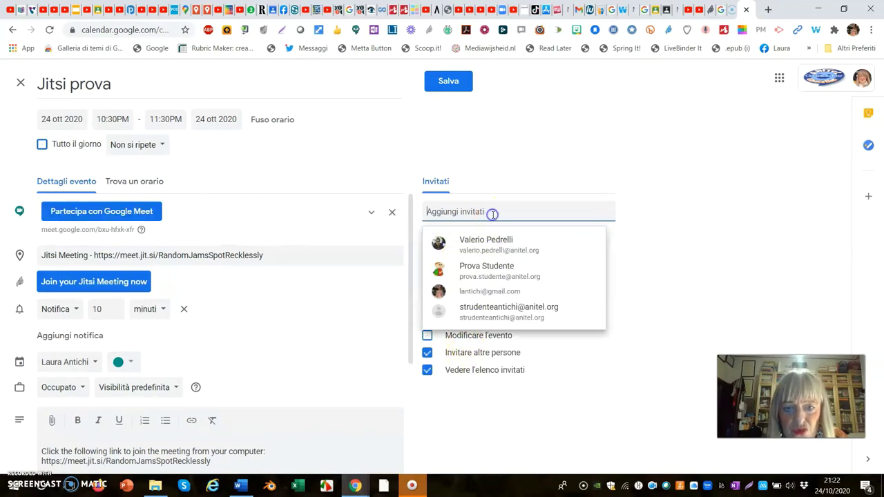
{"action": "left_click", "coordinate": [474, 308]}
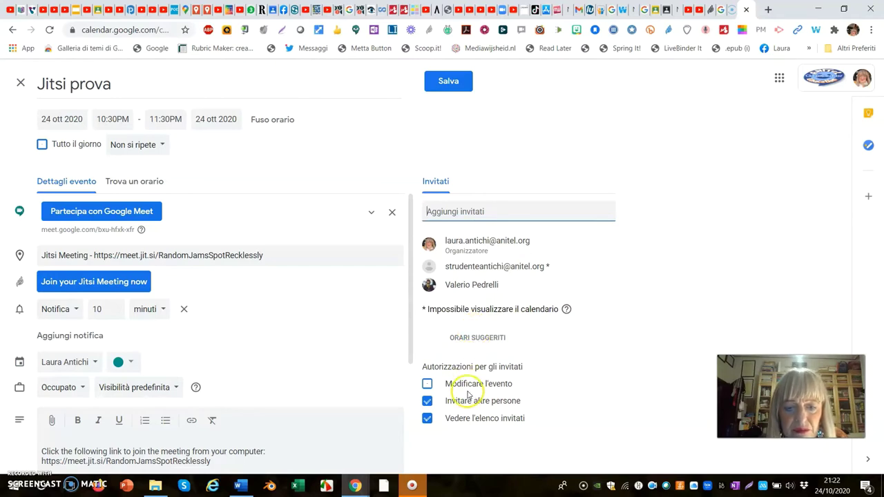
{"action": "left_click", "coordinate": [492, 213]}
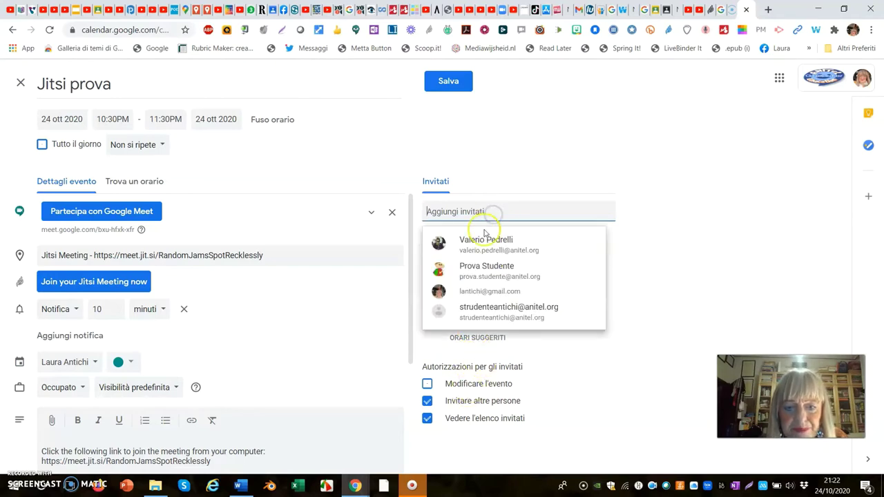
{"action": "left_click", "coordinate": [490, 307]}
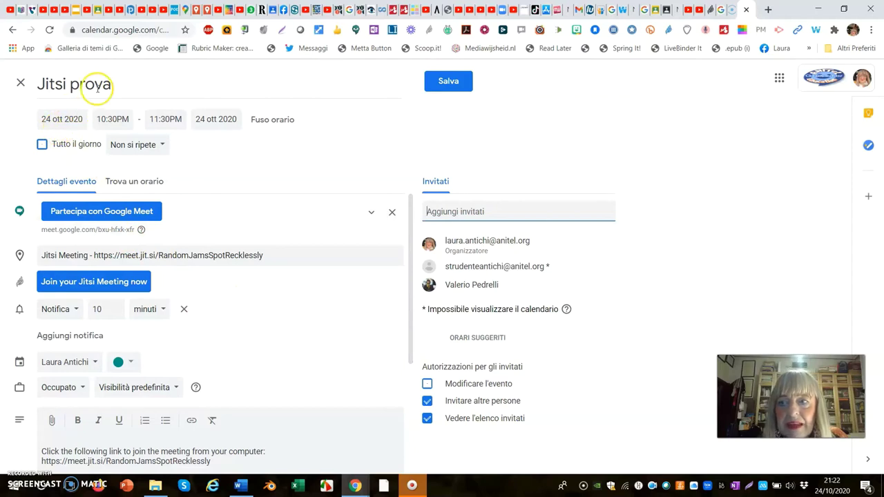
- Save the event, sending email invitations to the guests and approving the invitation of the guest outside the organization
{"action": "left_click", "coordinate": [444, 92]}
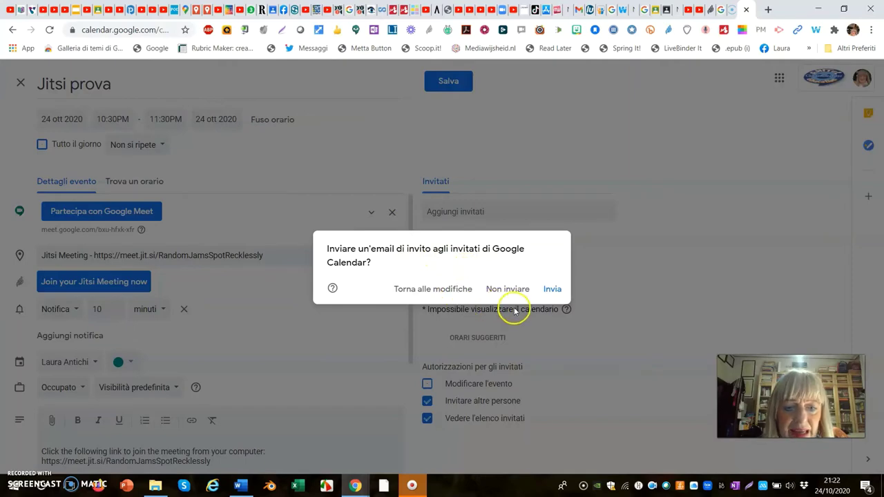
{"action": "left_click", "coordinate": [553, 290]}
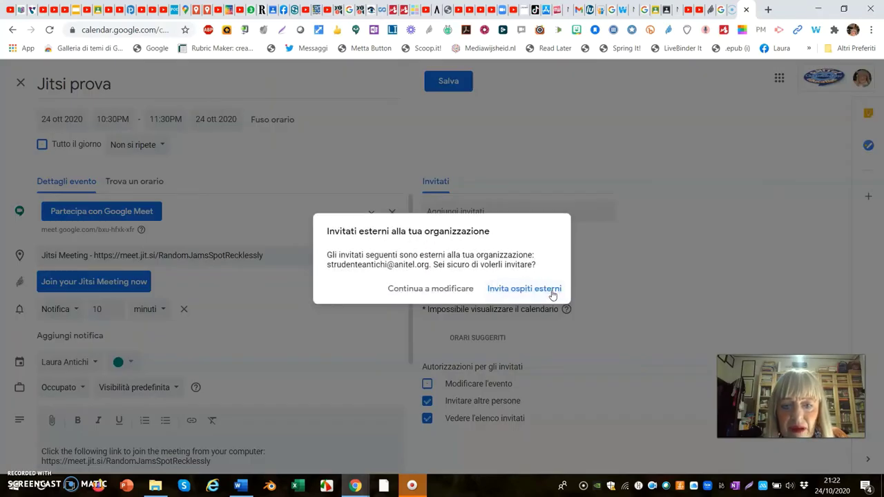
{"action": "left_click", "coordinate": [518, 293]}
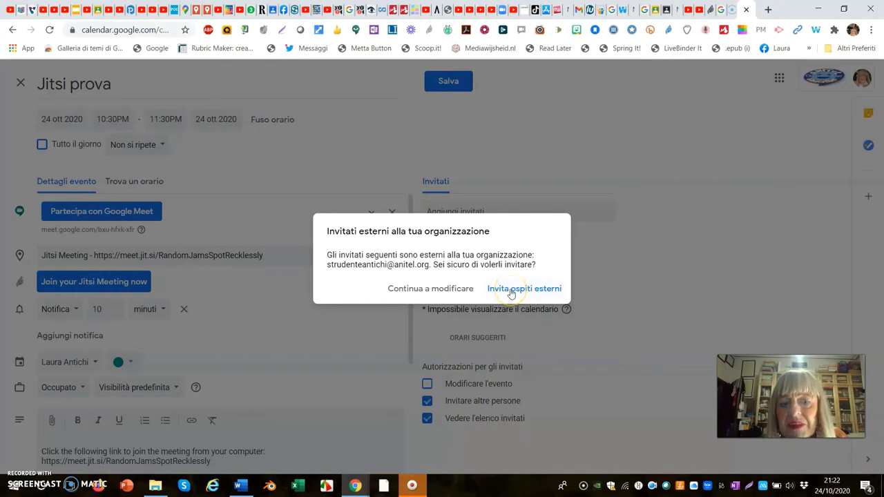
{"action": "left_click", "coordinate": [511, 293]}
{"action": "left_click", "coordinate": [510, 291]}
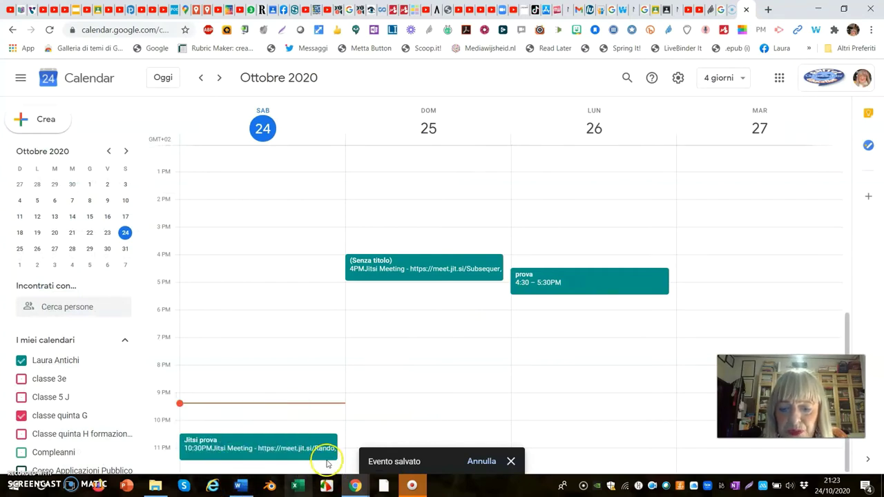
- Open the saved Jitsi prova event and follow the Jitsi link in its description to enter the meeting
{"action": "left_click", "coordinate": [289, 451]}
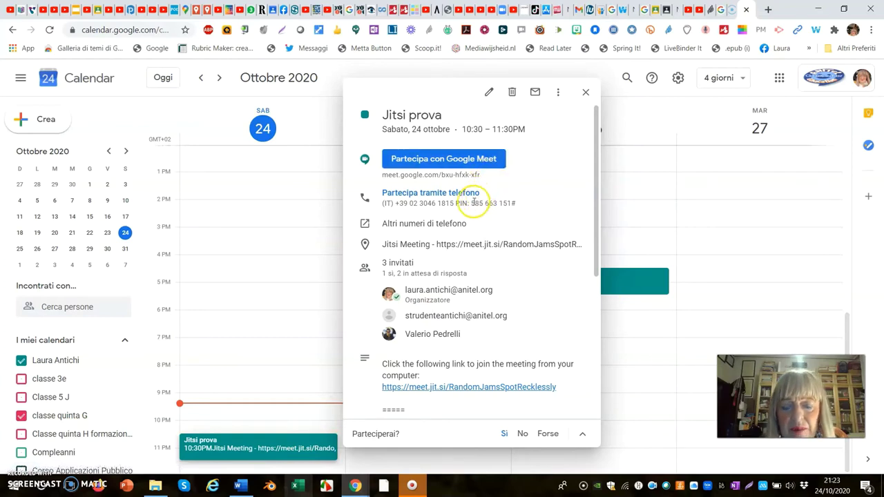
{"action": "left_click", "coordinate": [445, 388]}
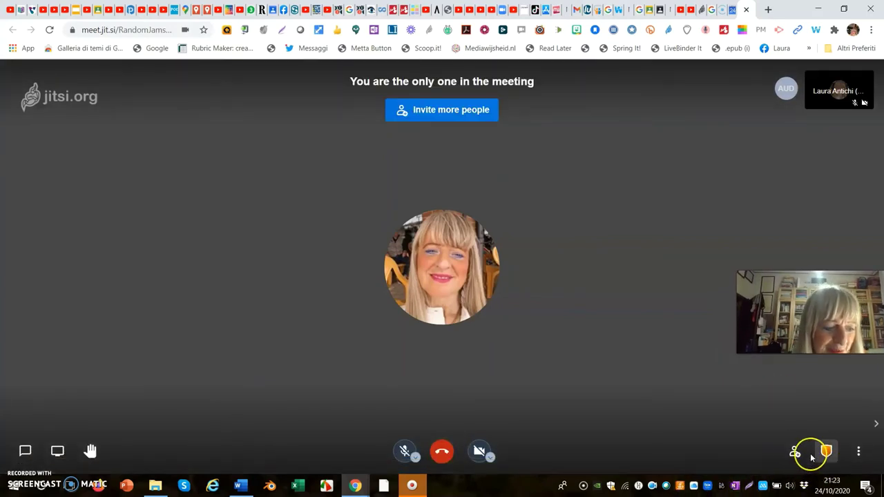
- Try enabling the lobby in the meeting's security options, and turn it off again
{"action": "left_click", "coordinate": [827, 453]}
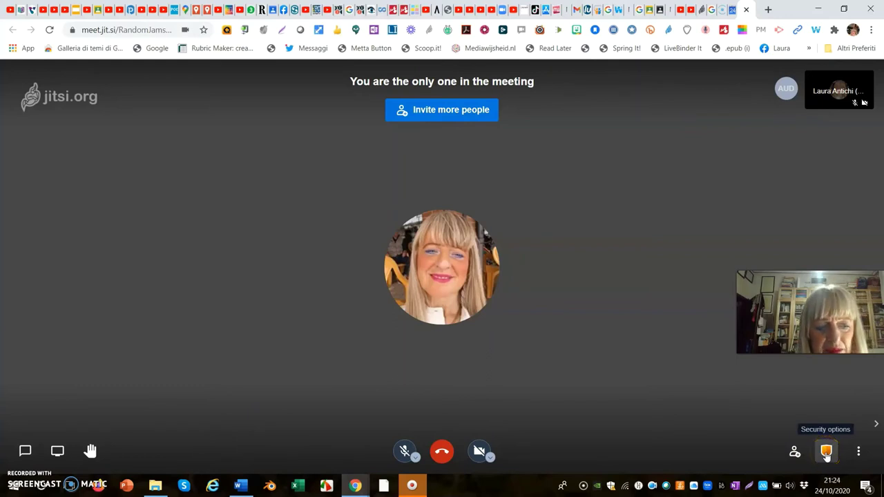
{"action": "left_click", "coordinate": [827, 453]}
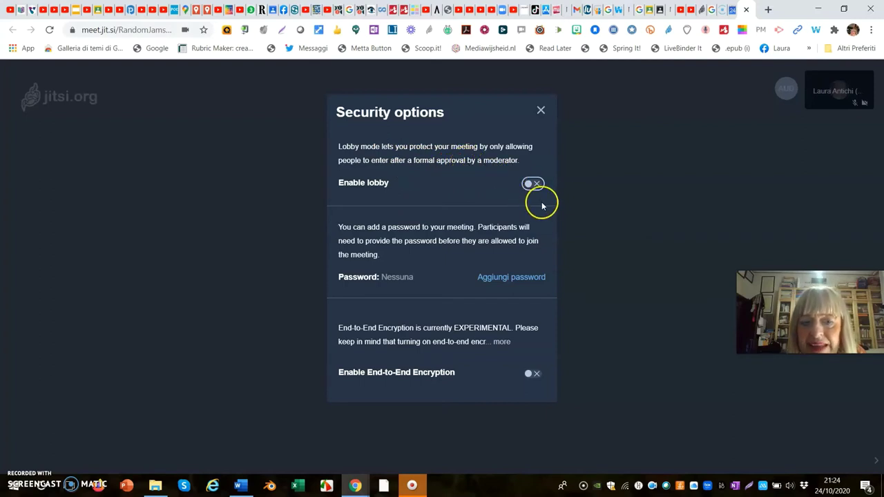
{"action": "left_click", "coordinate": [526, 185]}
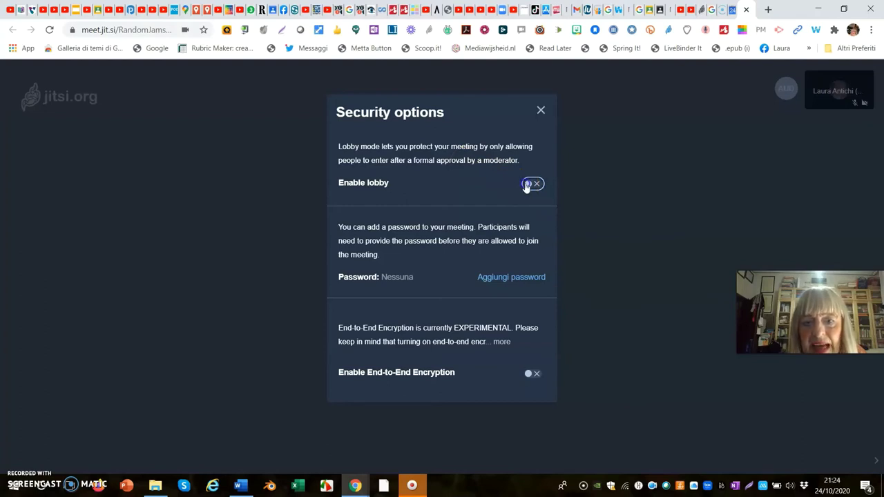
{"action": "left_click", "coordinate": [534, 188]}
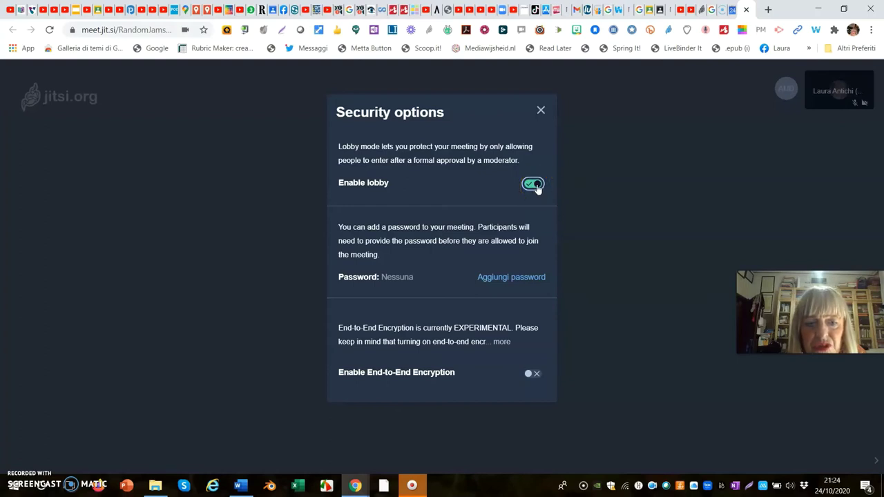
{"action": "left_click", "coordinate": [535, 188]}
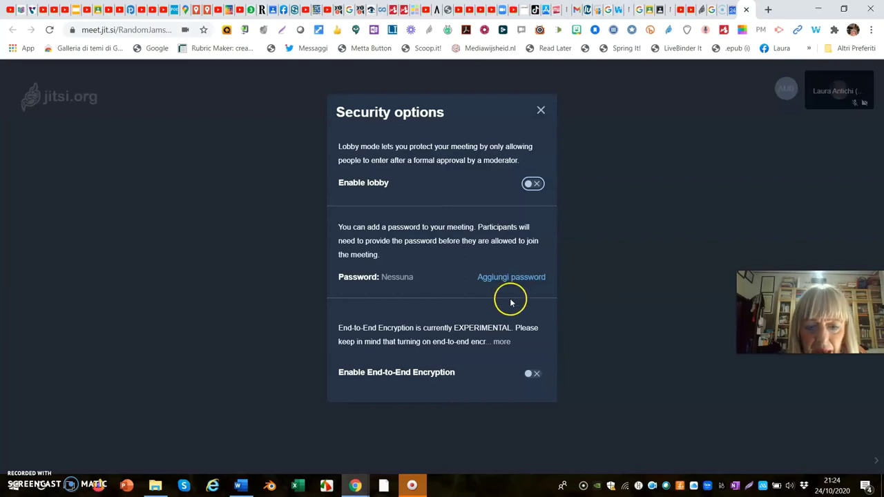
- Try end-to-end encryption, turn it off again and close the security options
{"action": "left_click", "coordinate": [536, 374]}
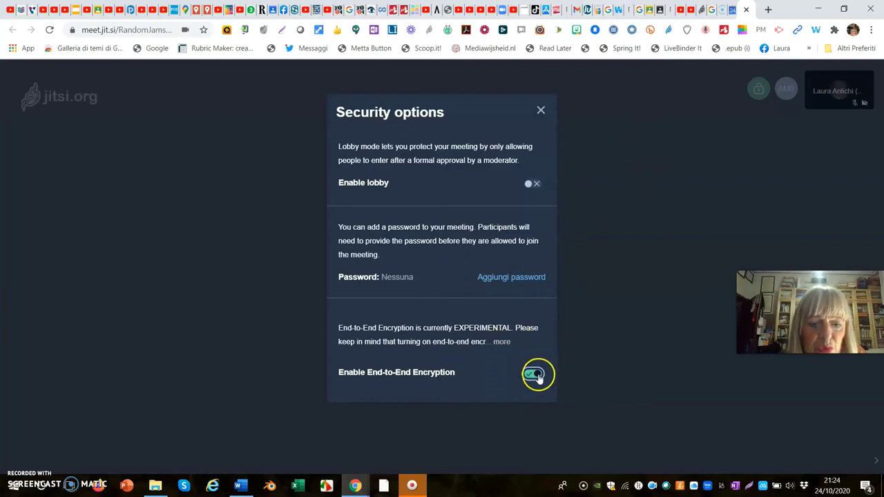
{"action": "left_click", "coordinate": [536, 374]}
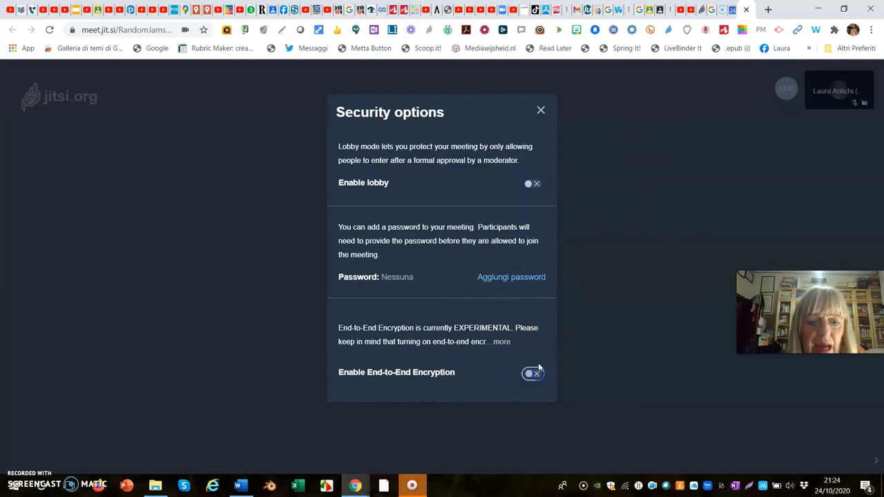
{"action": "left_click", "coordinate": [541, 112]}
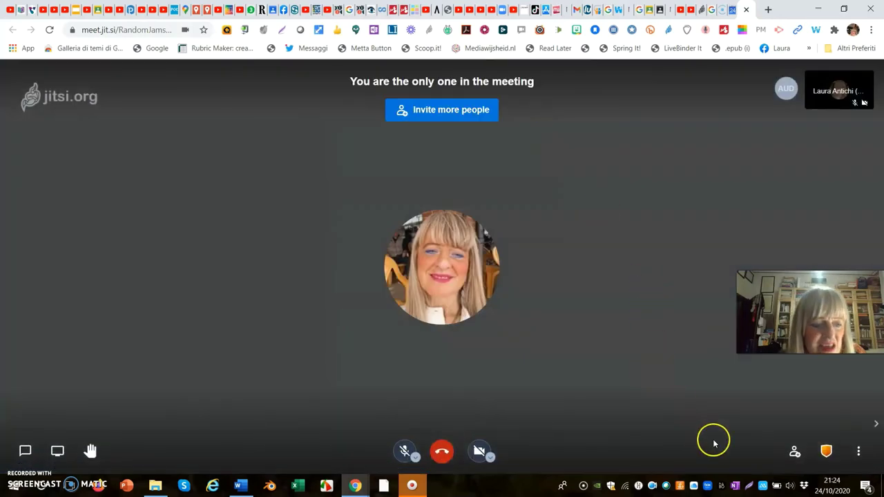
- Review the meeting's additional actions, such as recording, live streaming and sharing a YouTube video
{"action": "left_click", "coordinate": [857, 454]}
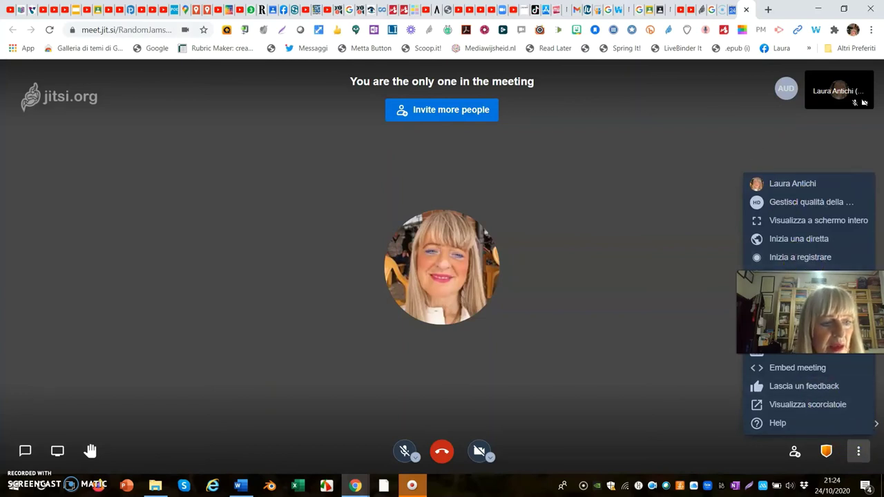
{"action": "left_click_drag", "start_coordinate": [808, 311], "coordinate": [516, 391]}
{"action": "left_click", "coordinate": [665, 345]}
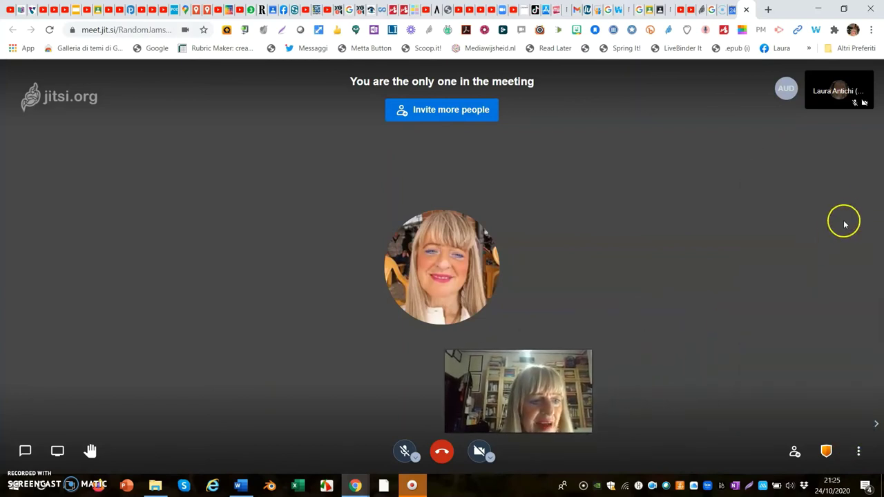
{"action": "left_click", "coordinate": [858, 453]}
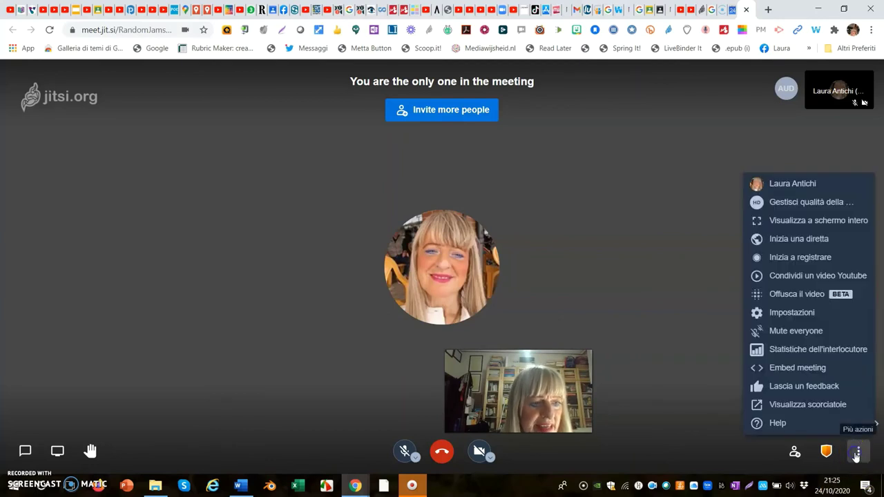
{"action": "left_click", "coordinate": [799, 259]}
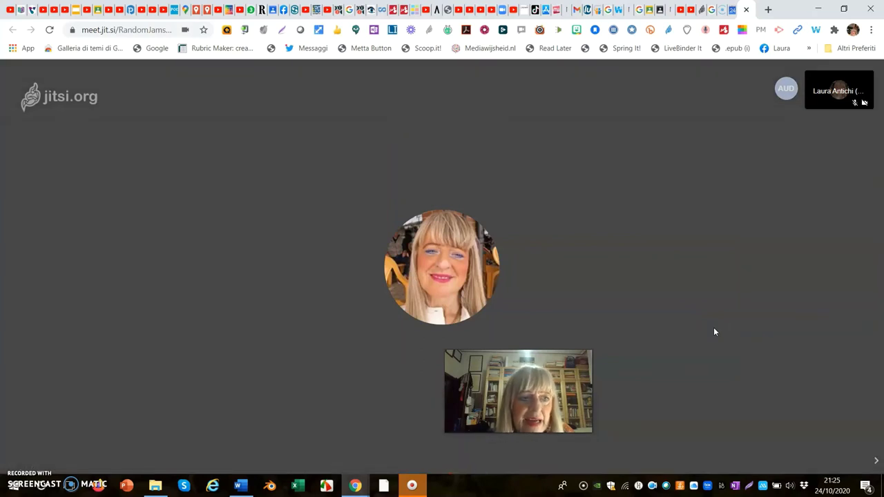
{"action": "left_click", "coordinate": [722, 329]}
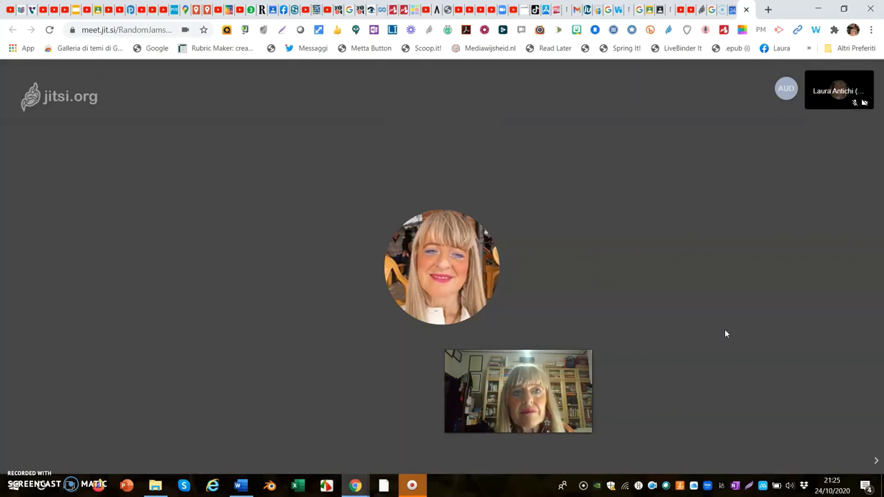
{"action": "mouse_move", "coordinate": [734, 209]}
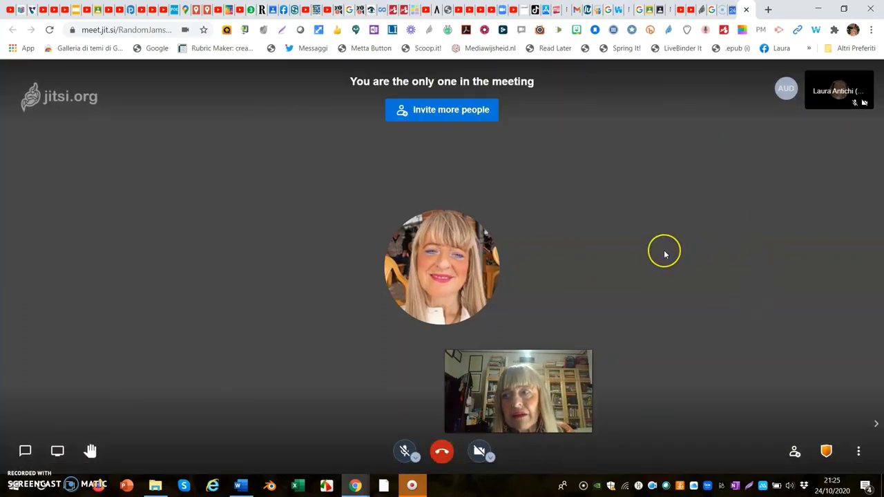